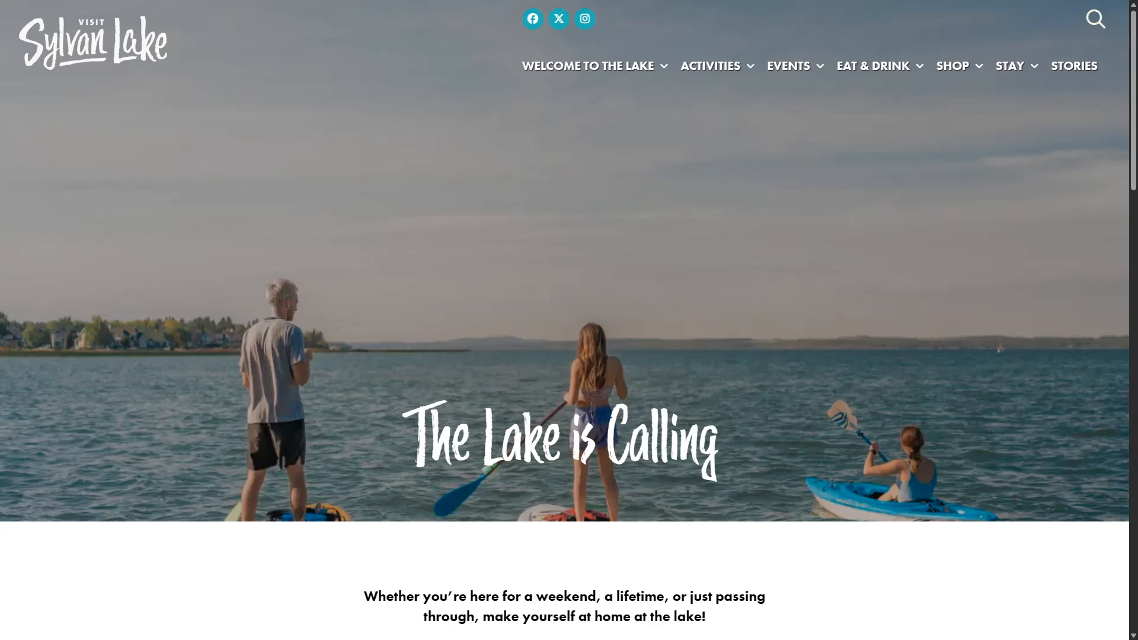
# - Open the Website Business Listings page from the Work With Us section of the tourism industry resources
pyautogui.scroll(-10, 762, 394)
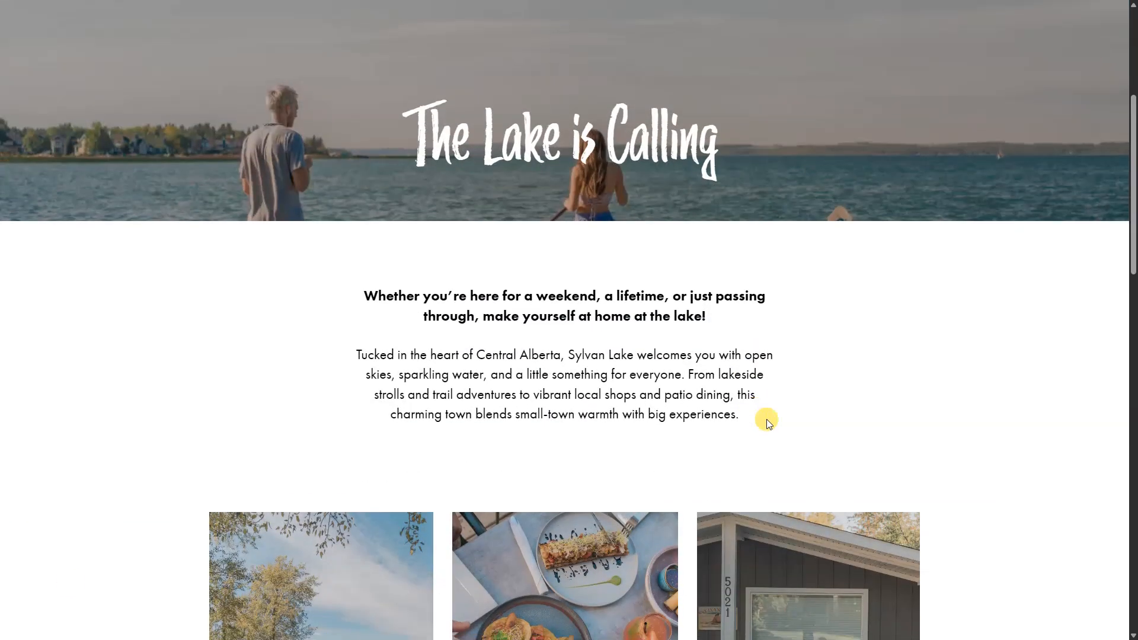
pyautogui.scroll(-12, 934, 446)
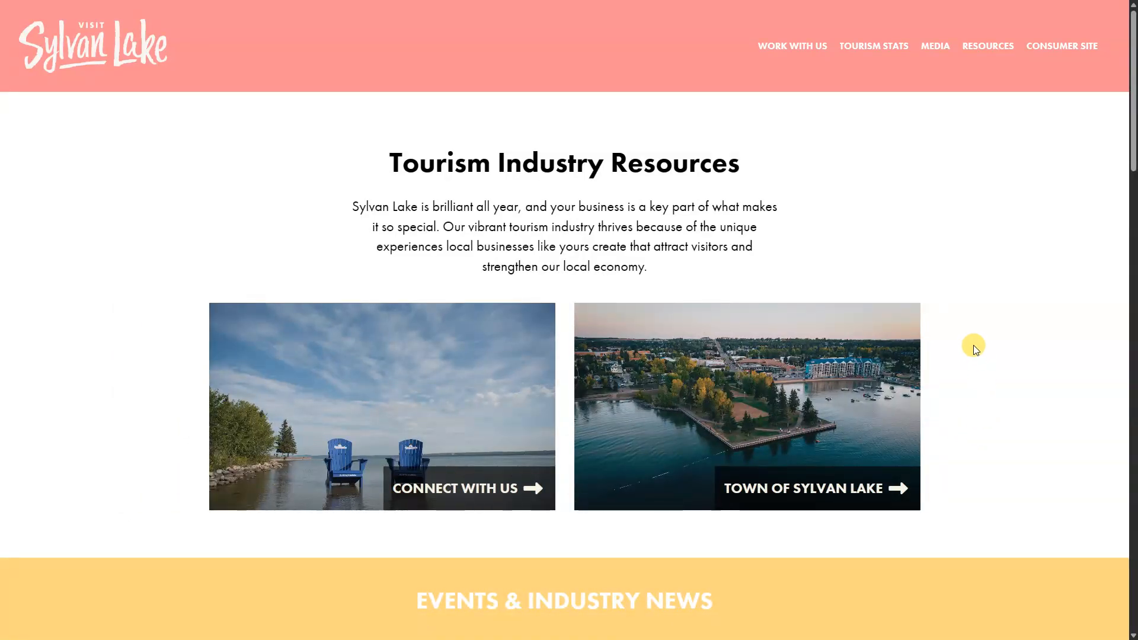
pyautogui.scroll(-5, 972, 356)
pyautogui.scroll(-4, 970, 362)
pyautogui.scroll(-8, 899, 391)
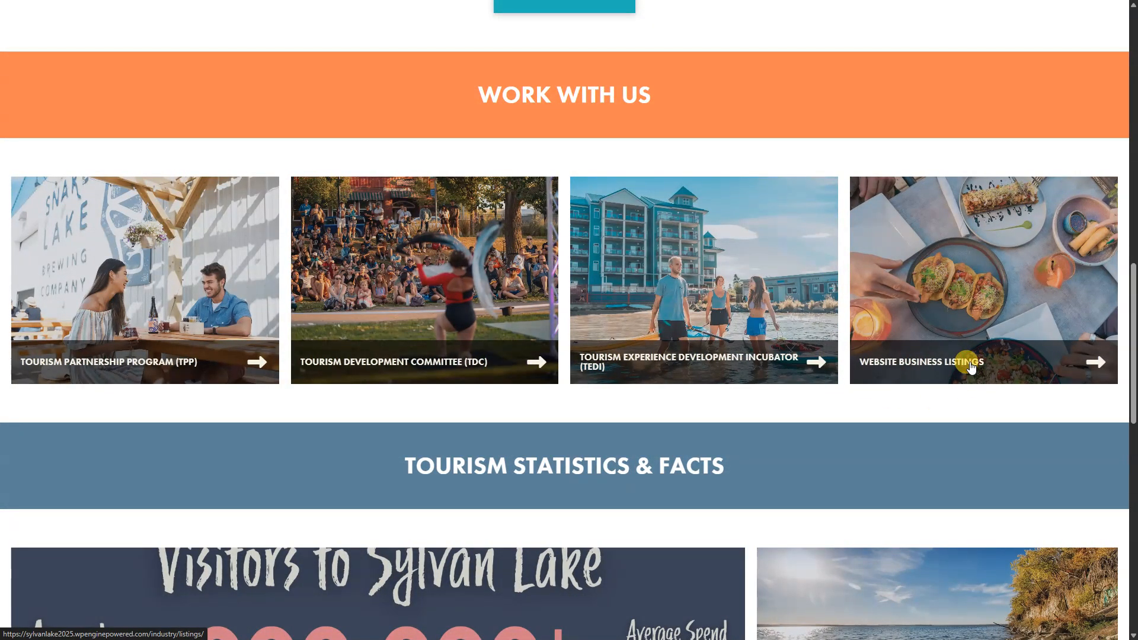
pyautogui.click(971, 364)
# - Review the new-user instructions for registering an account, signing in and claiming a business listing
pyautogui.scroll(-4, 830, 386)
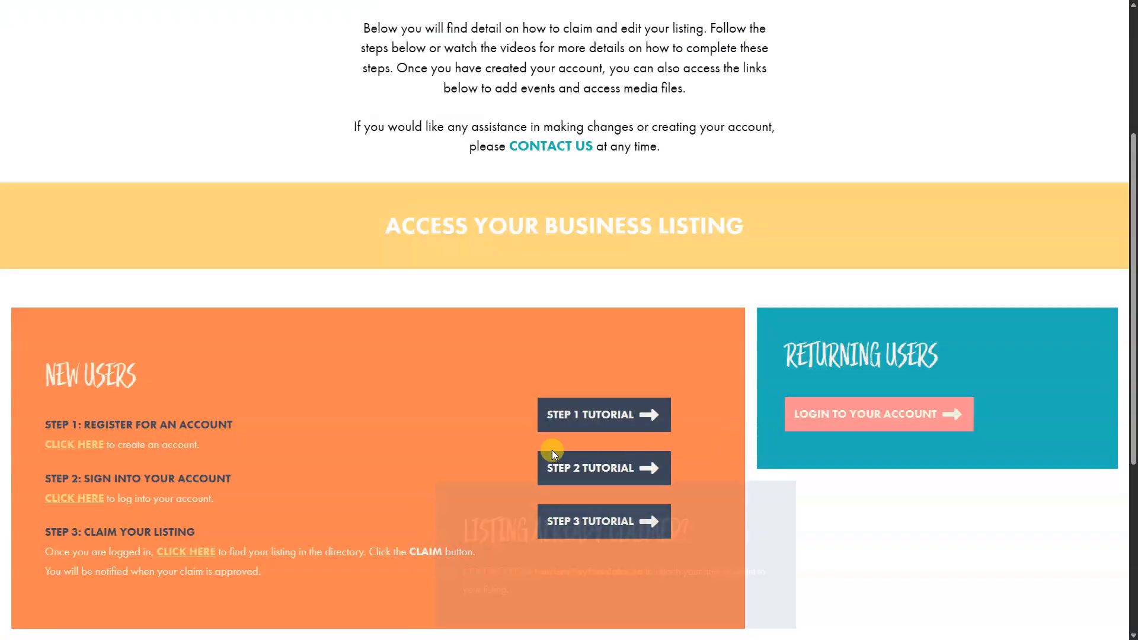
pyautogui.scroll(-3, 225, 294)
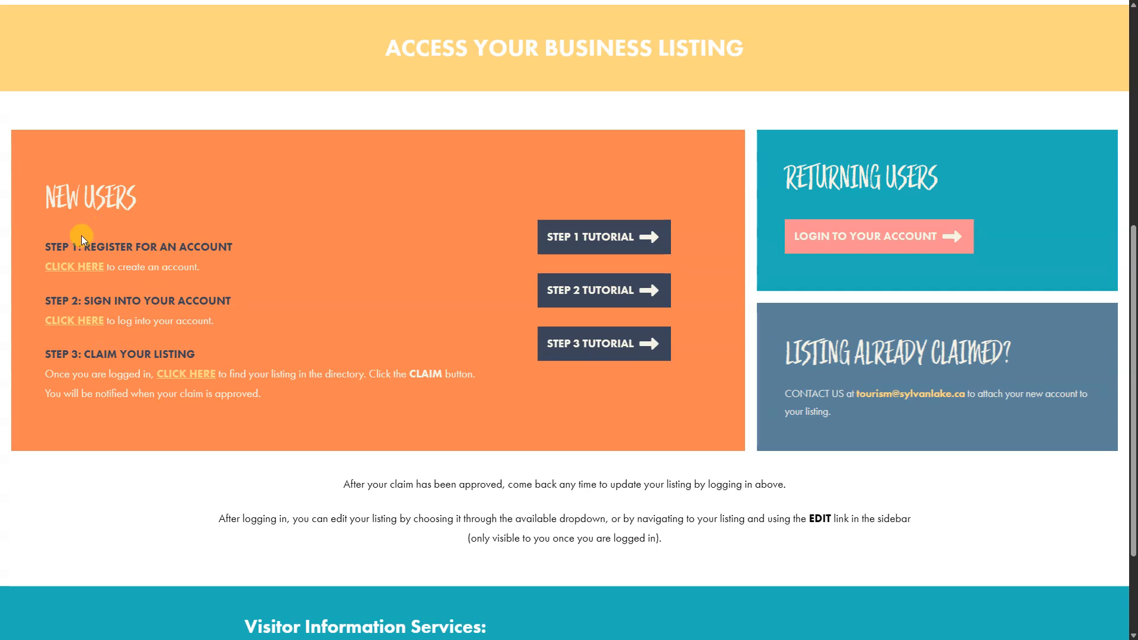
pyautogui.moveTo(126, 267); pyautogui.dragTo(184, 268)
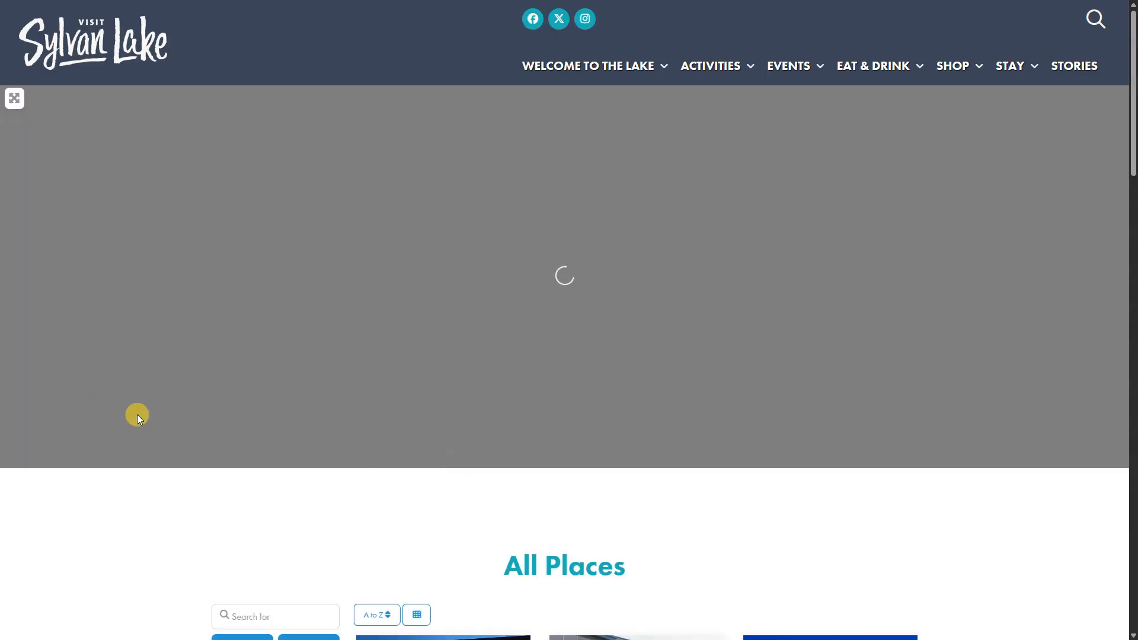
# - Examine the All Places directory, including its keyword search and advanced distance, address and category filters
pyautogui.scroll(-5, 148, 504)
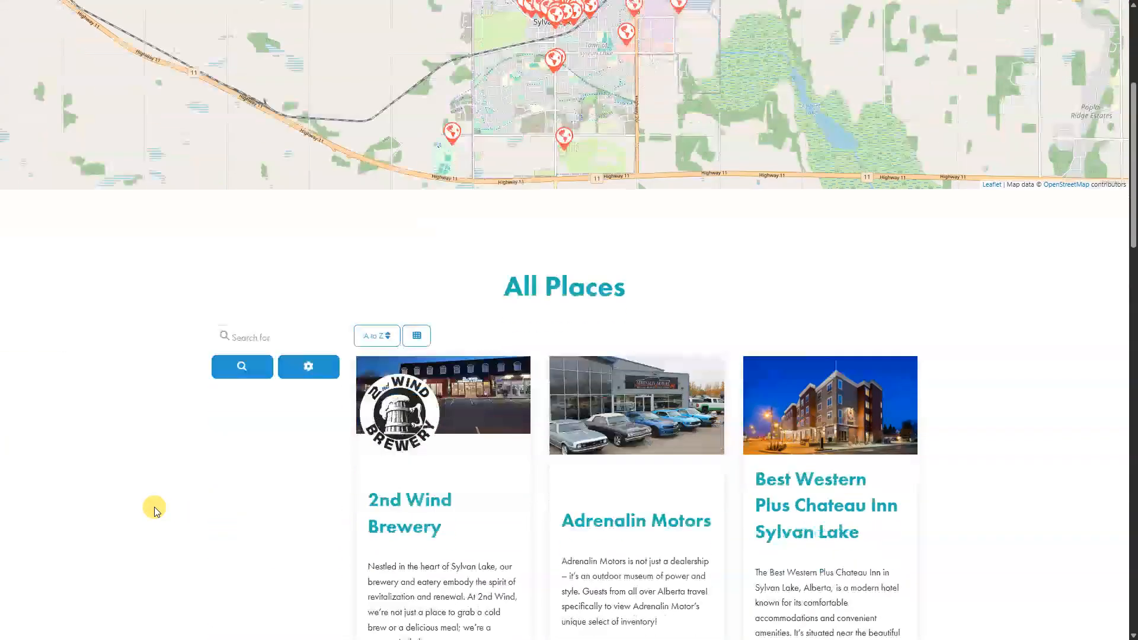
pyautogui.scroll(-2, 155, 509)
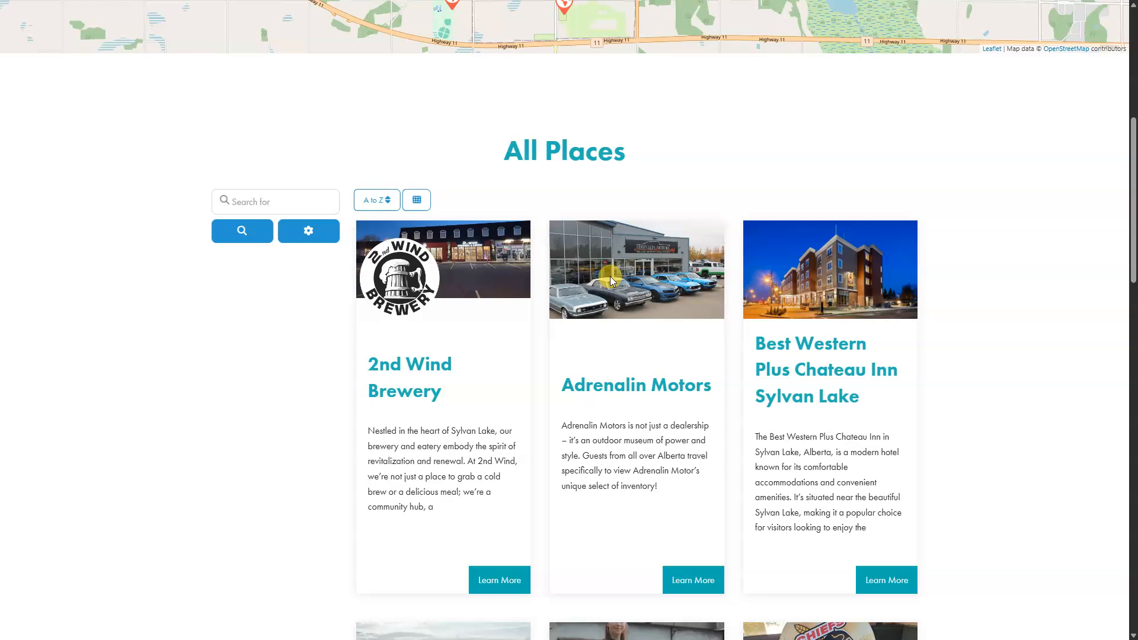
pyautogui.scroll(-5, 411, 356)
pyautogui.scroll(5, 542, 393)
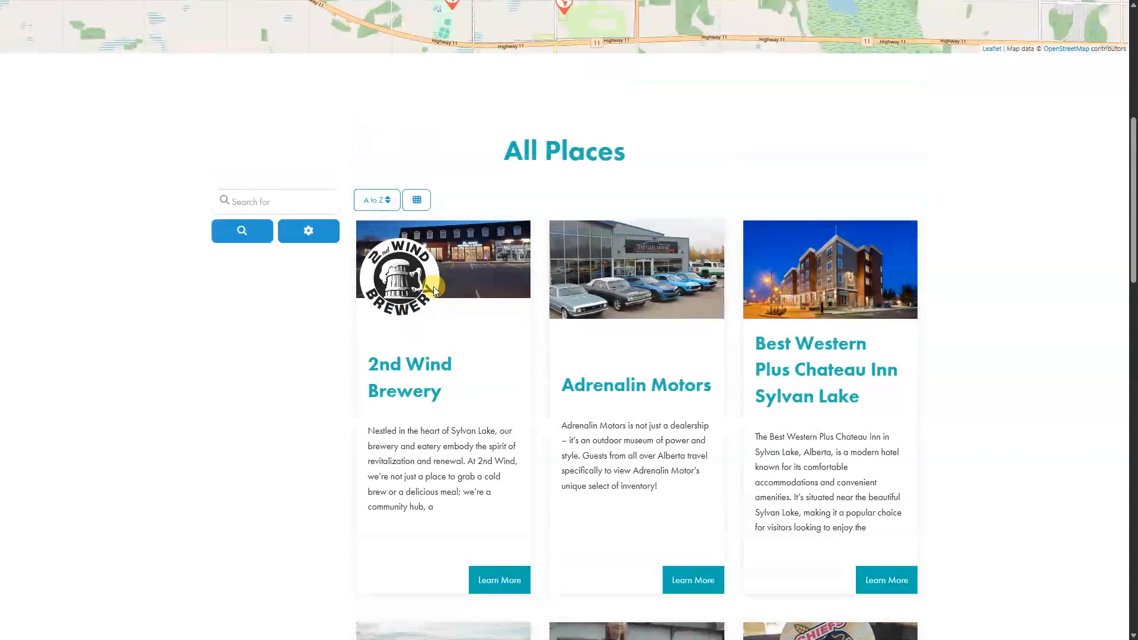
pyautogui.click(315, 230)
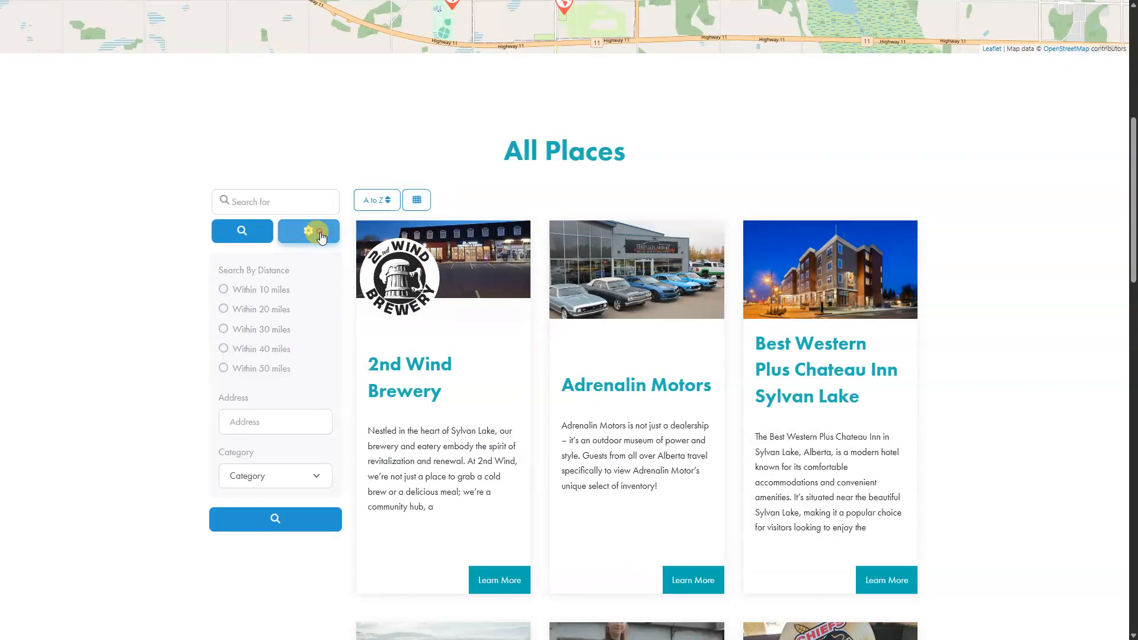
pyautogui.click(312, 230)
pyautogui.click(301, 201)
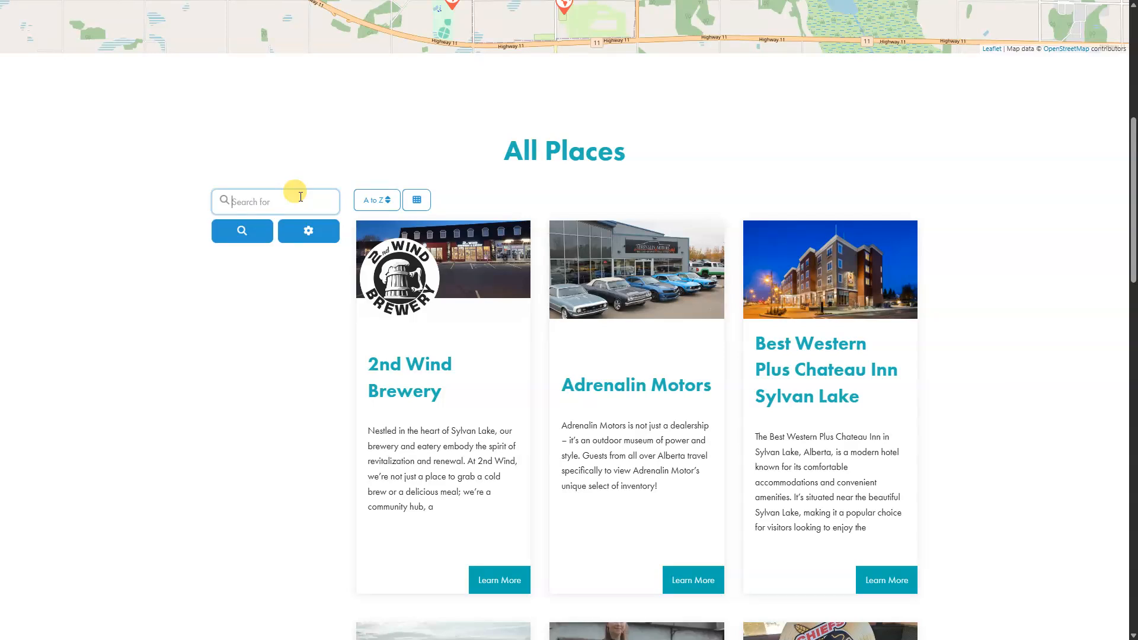
pyautogui.click(174, 233)
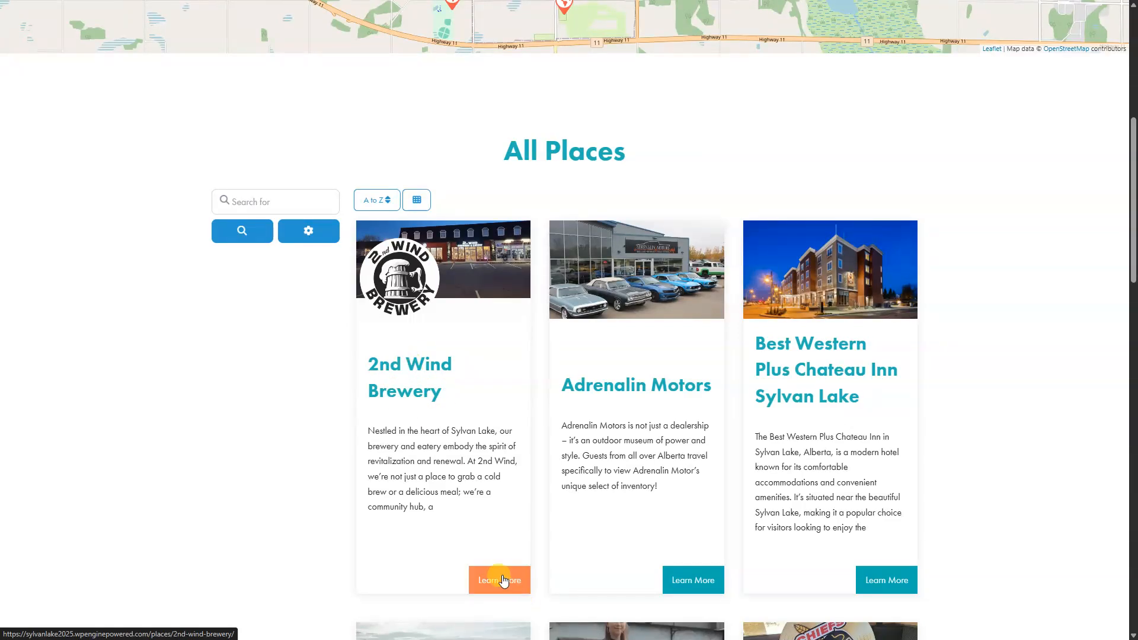
# - Open the 2nd Wind Brewery listing and bring up its claim form
pyautogui.click(426, 397)
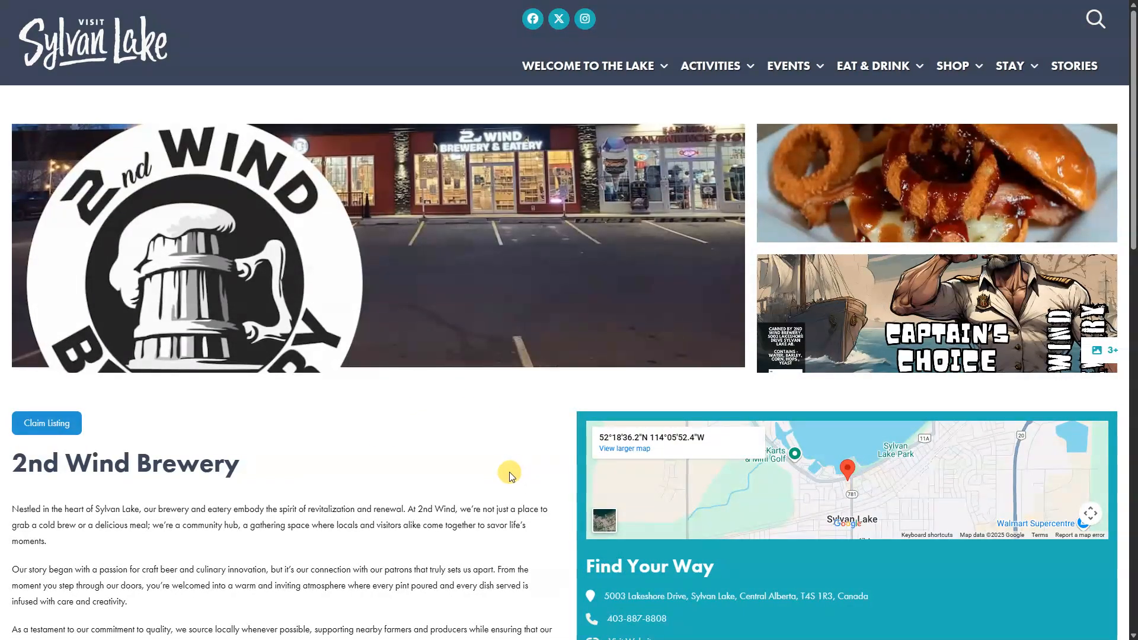
pyautogui.scroll(-2, 496, 472)
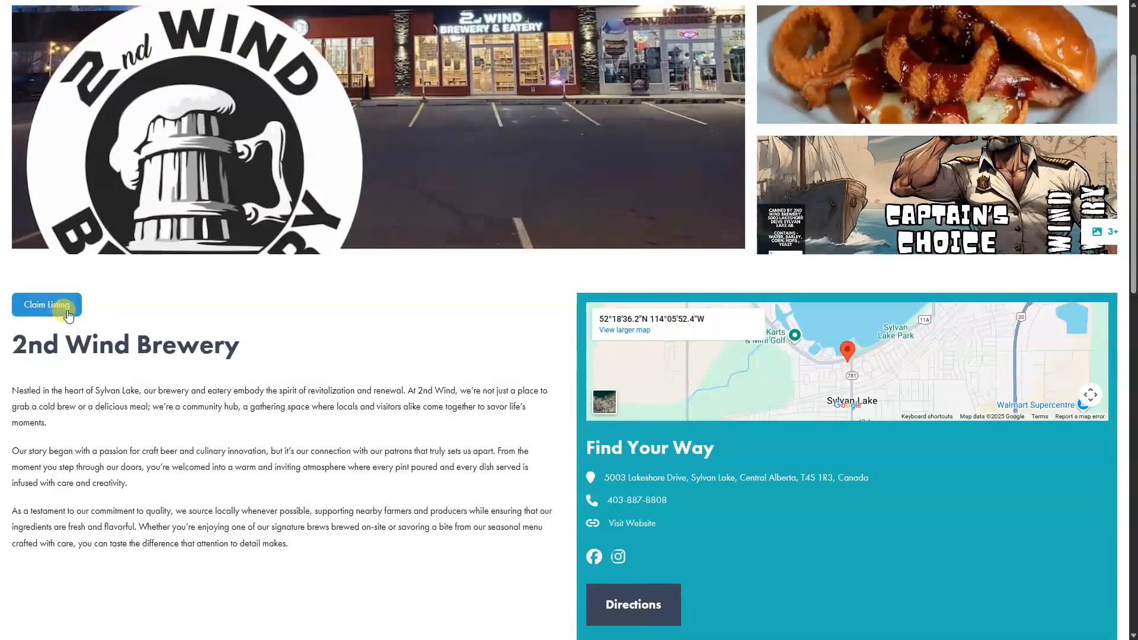
pyautogui.click(48, 307)
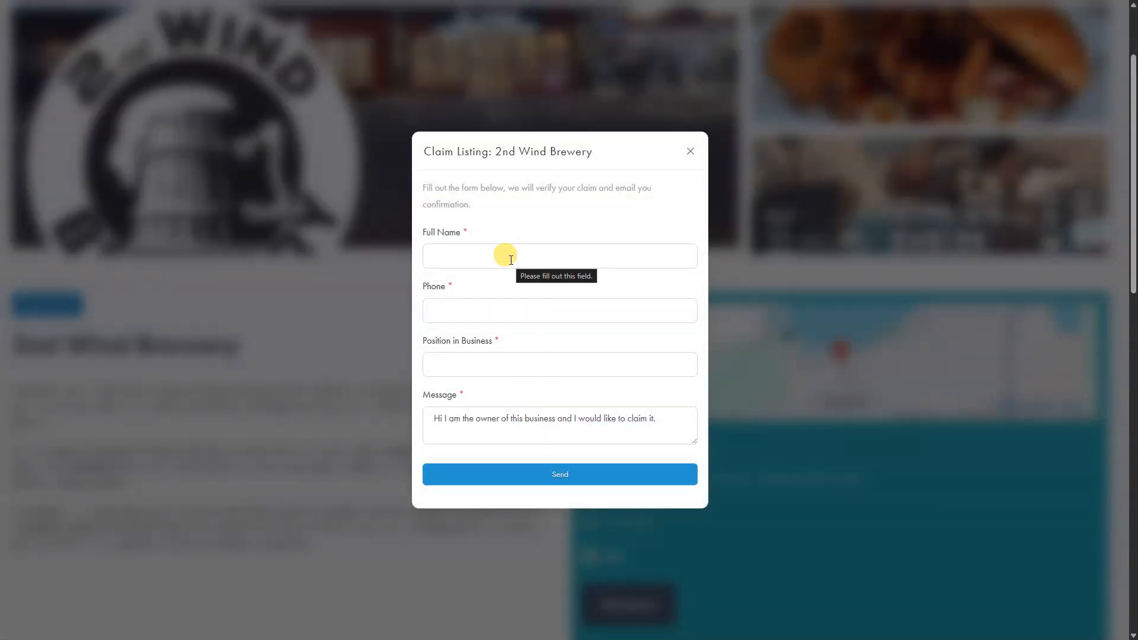
# - Review the claim form's required fields and prefilled message, and close the form without sending it
pyautogui.click(469, 416)
pyautogui.moveTo(433, 418); pyautogui.dragTo(657, 428)
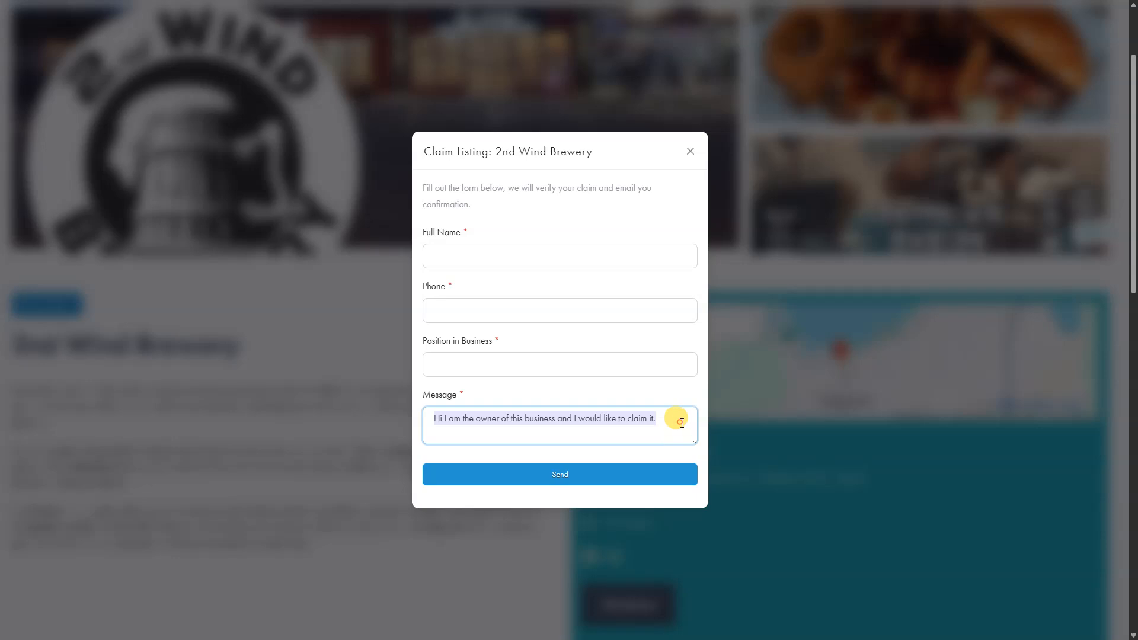
pyautogui.click(669, 428)
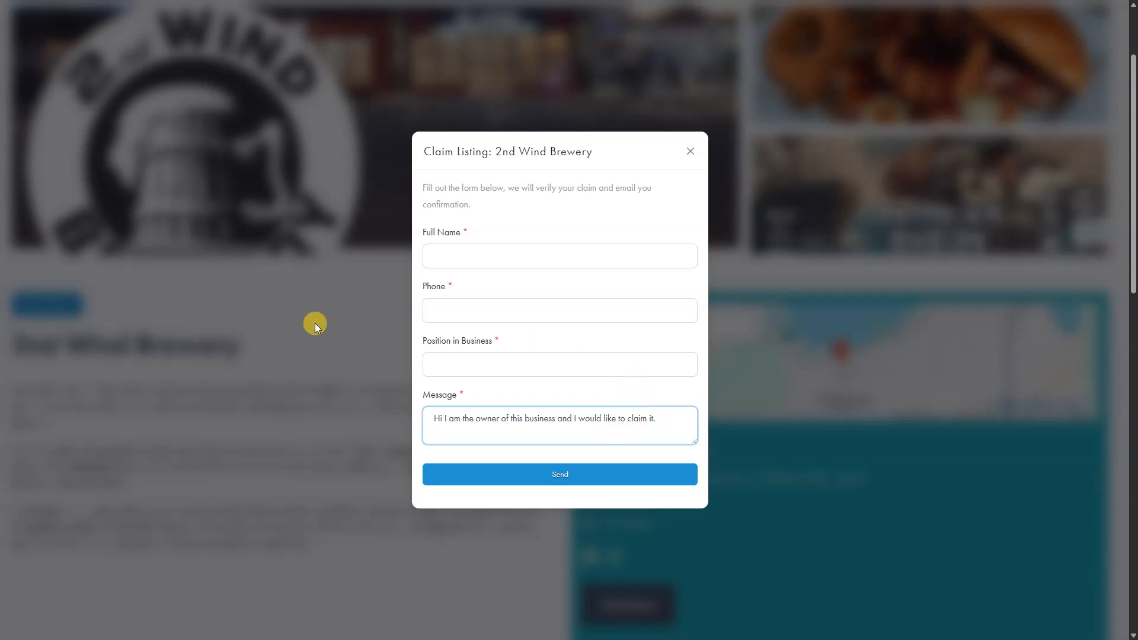
pyautogui.click(695, 154)
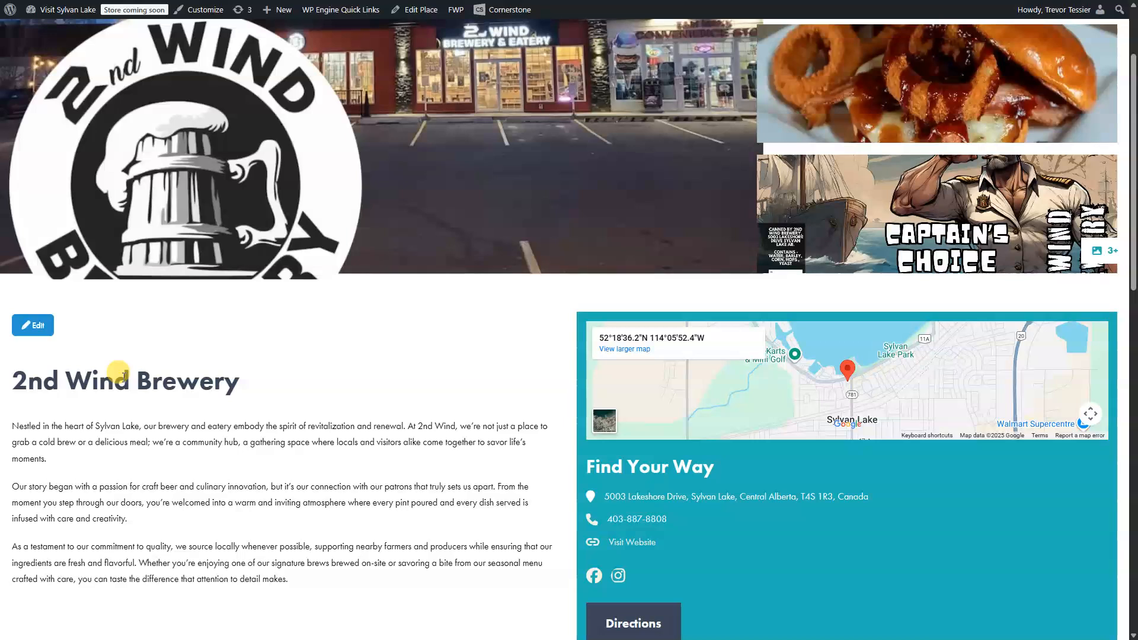
# - Open the 2nd Wind Brewery listing for editing and examine its description, category, address, images, social links, amenities and booking fields
pyautogui.click(39, 331)
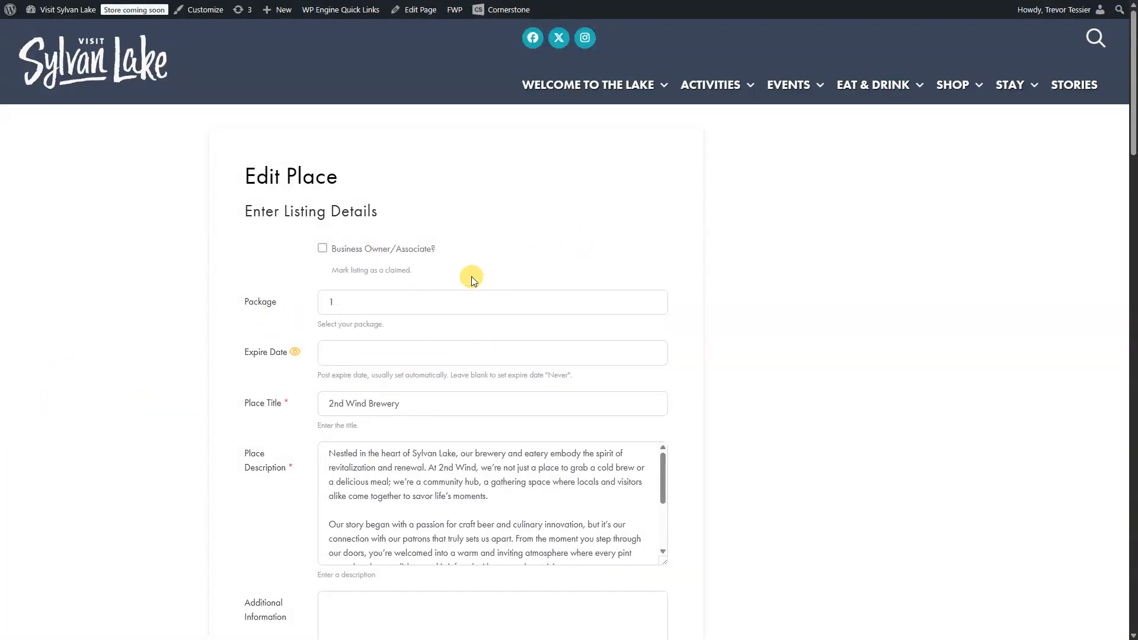
pyautogui.scroll(-1, 353, 311)
pyautogui.scroll(-3, 352, 311)
pyautogui.scroll(-2, 297, 287)
pyautogui.scroll(-4, 415, 333)
pyautogui.scroll(-7, 428, 400)
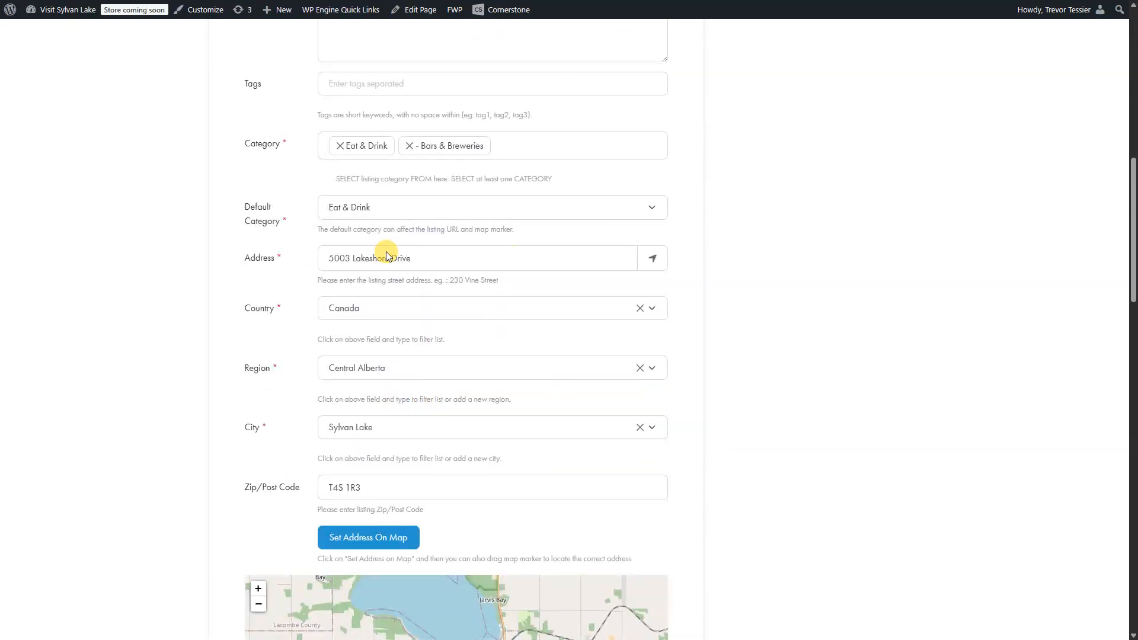
pyautogui.scroll(-9, 799, 354)
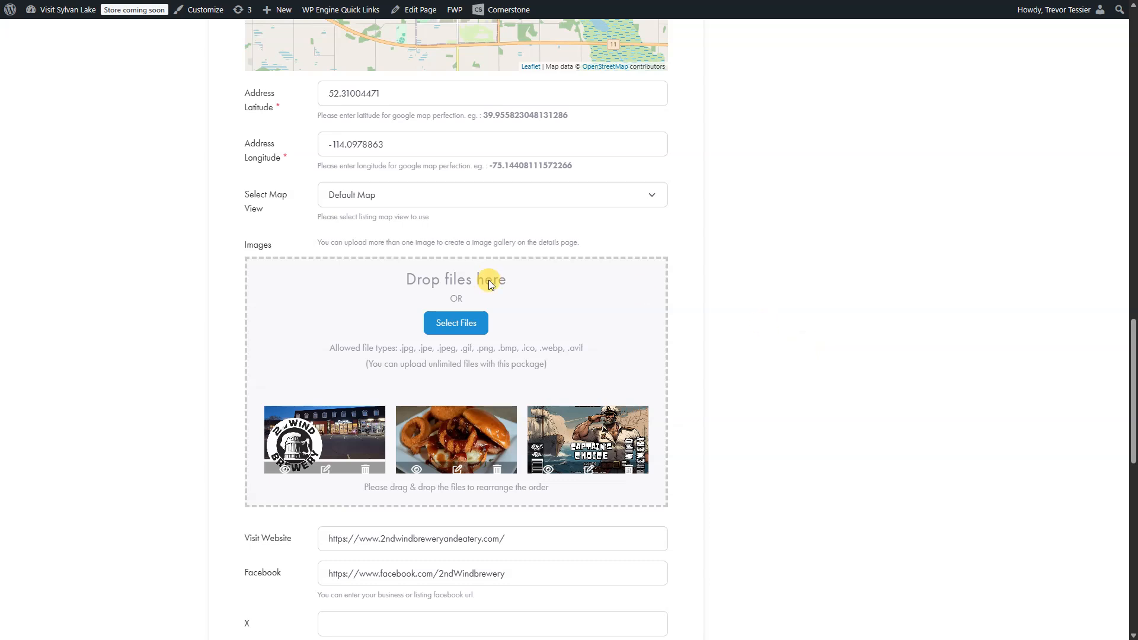
pyautogui.scroll(-4, 730, 380)
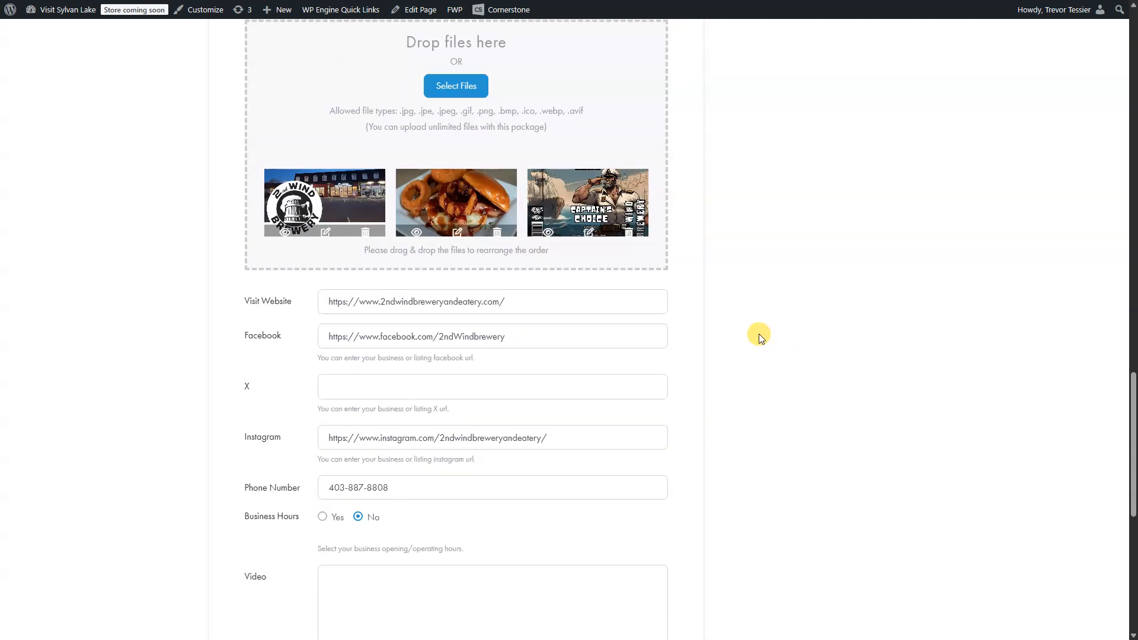
pyautogui.scroll(-3, 771, 409)
pyautogui.scroll(-4, 834, 409)
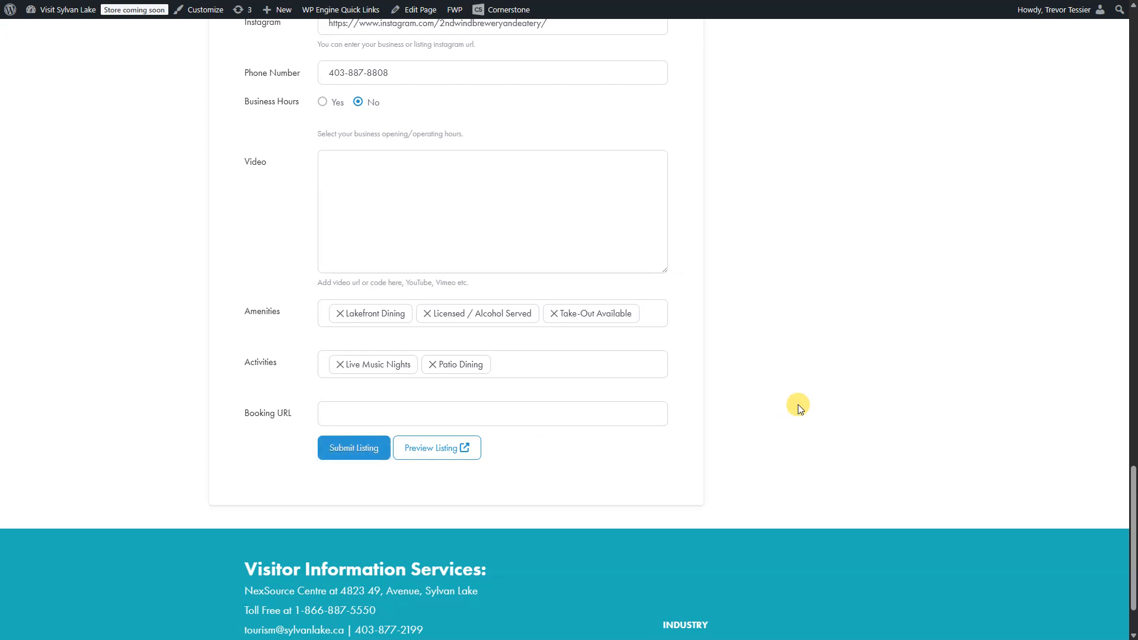
pyautogui.scroll(10, 801, 403)
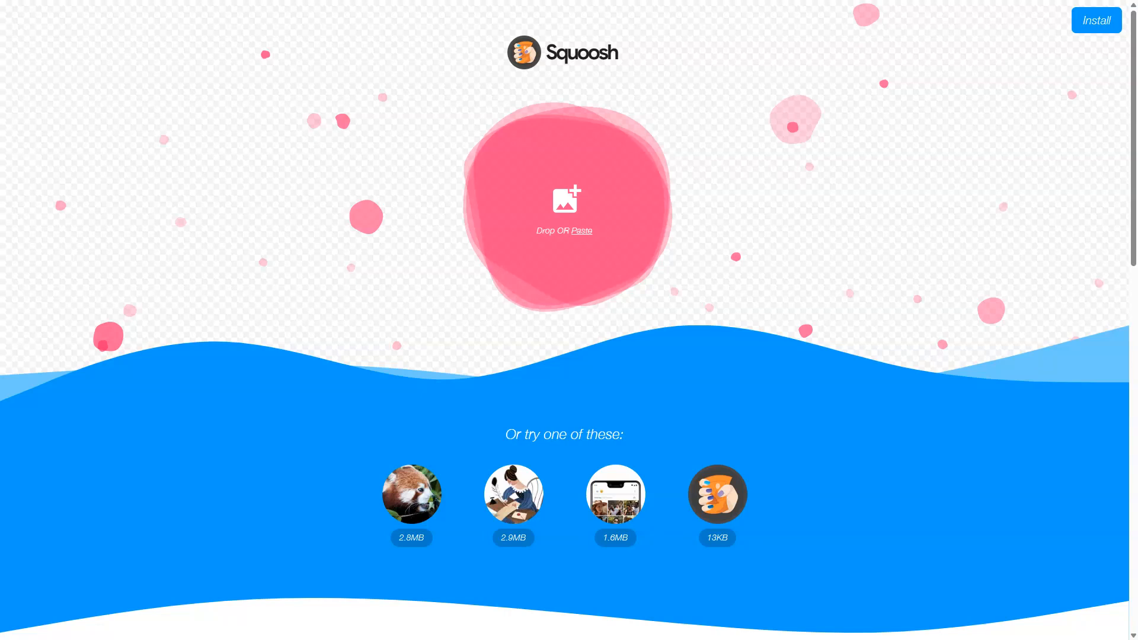
# - Switch to Squoosh, load the record player photo AdobeStock_100548997.jpeg and centre it in the comparison view
pyautogui.moveTo(531, 243); pyautogui.dragTo(650, 221)
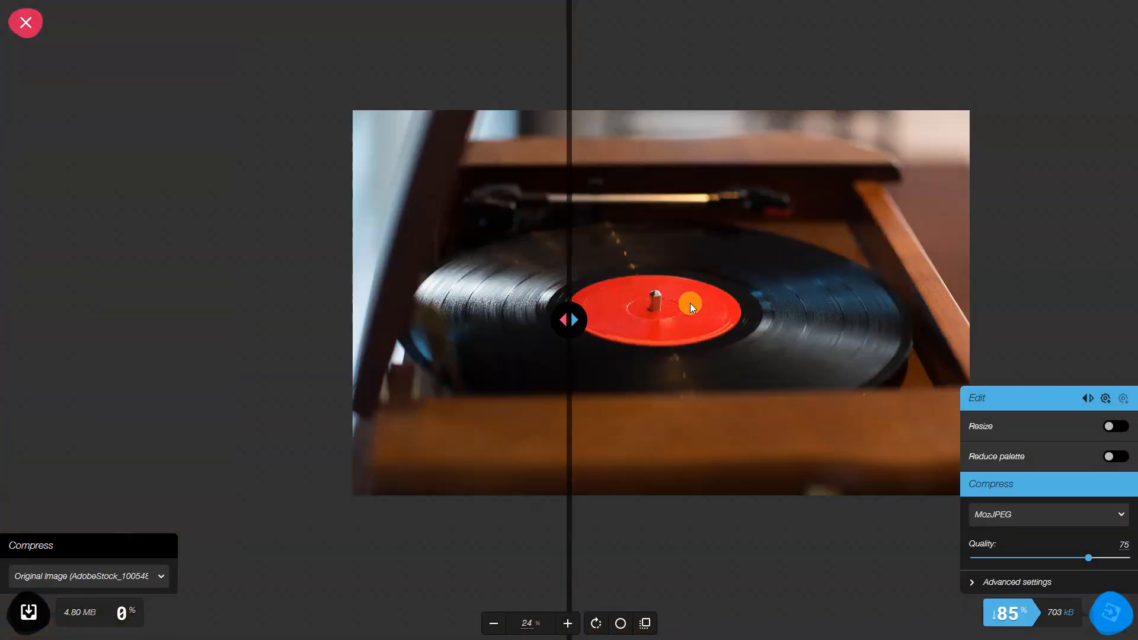
pyautogui.scroll(1, 690, 303)
pyautogui.scroll(-2, 696, 325)
pyautogui.moveTo(713, 332); pyautogui.dragTo(567, 348)
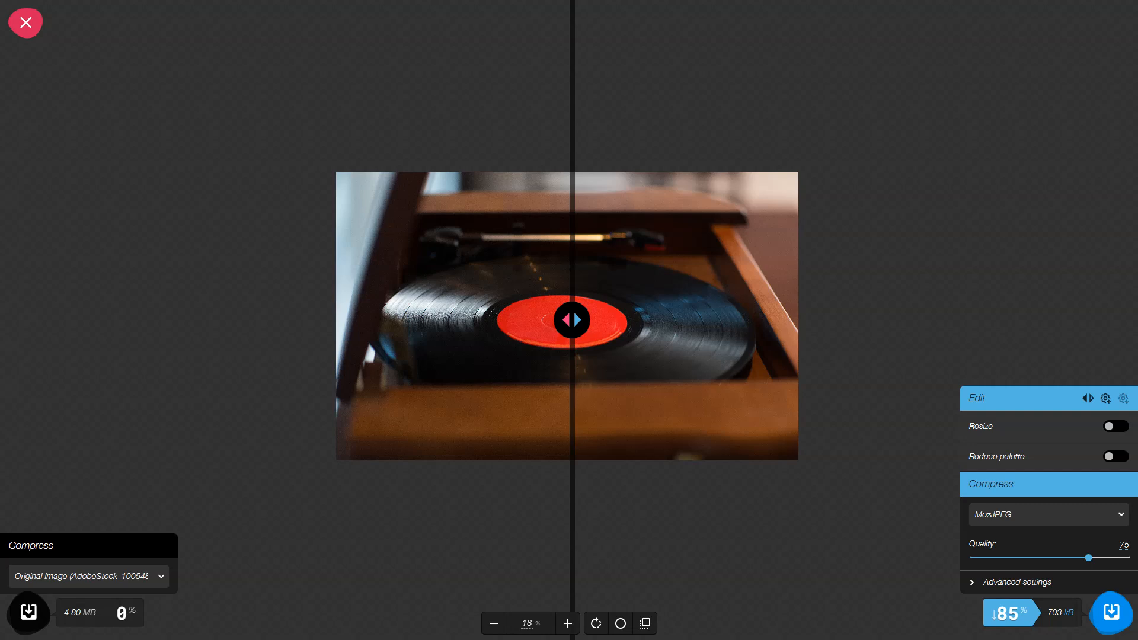
pyautogui.moveTo(668, 366)
pyautogui.mouseDown()
pyautogui.moveTo(676, 399)
pyautogui.moveTo(718, 377)
pyautogui.moveTo(670, 402)
pyautogui.moveTo(673, 380)
pyautogui.mouseUp()
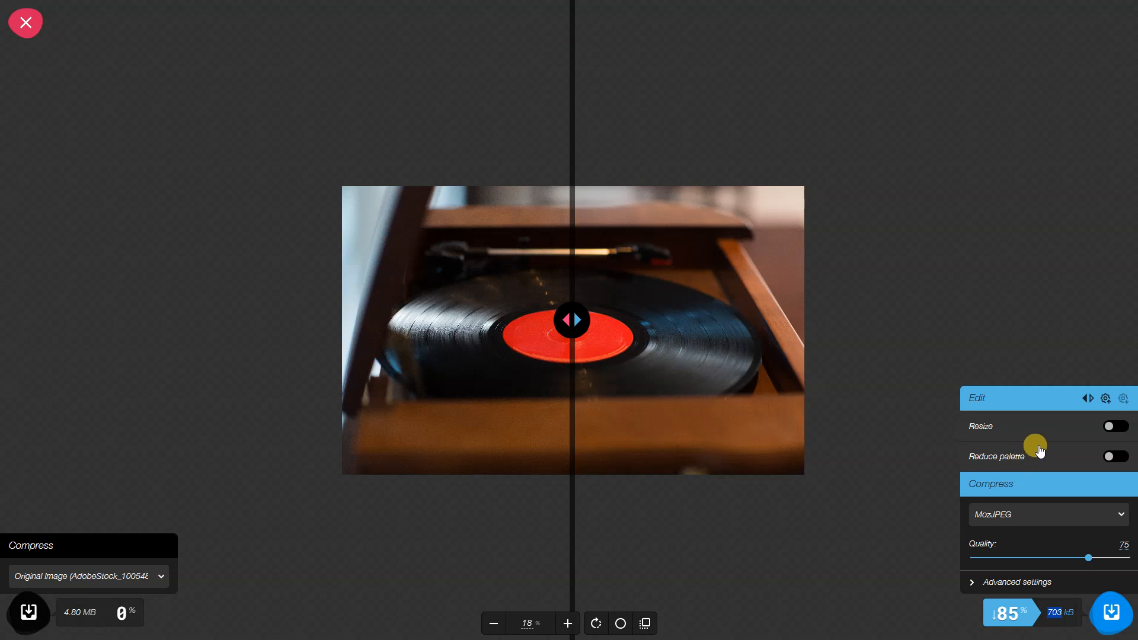
# - Set the output compression format to WebP and compare the compressed photo with the original
pyautogui.click(1014, 514)
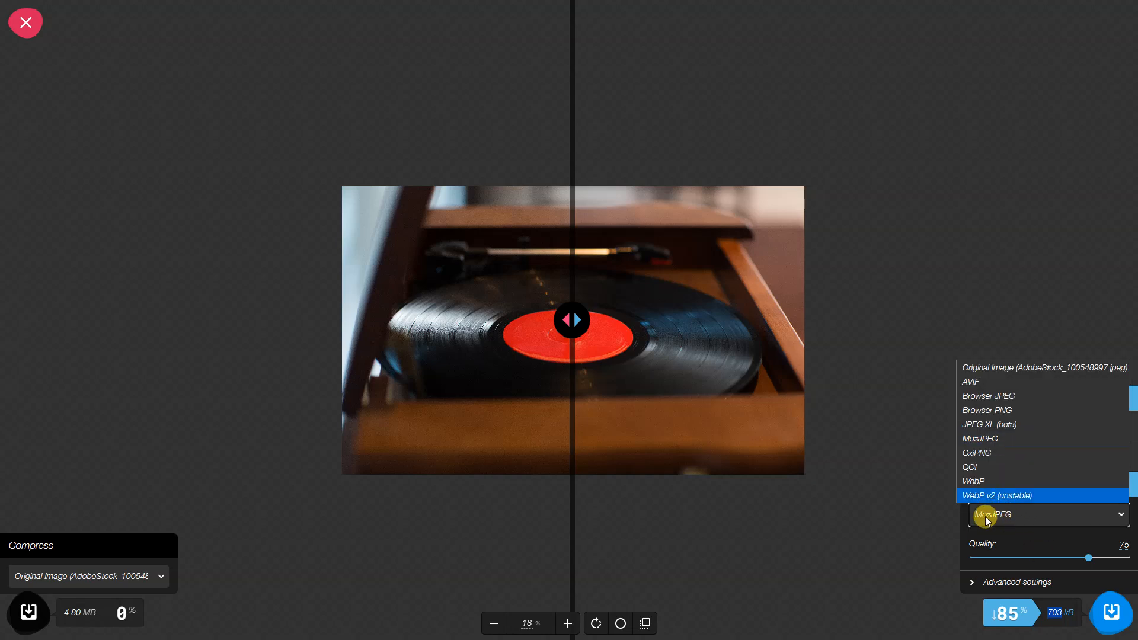
pyautogui.click(980, 481)
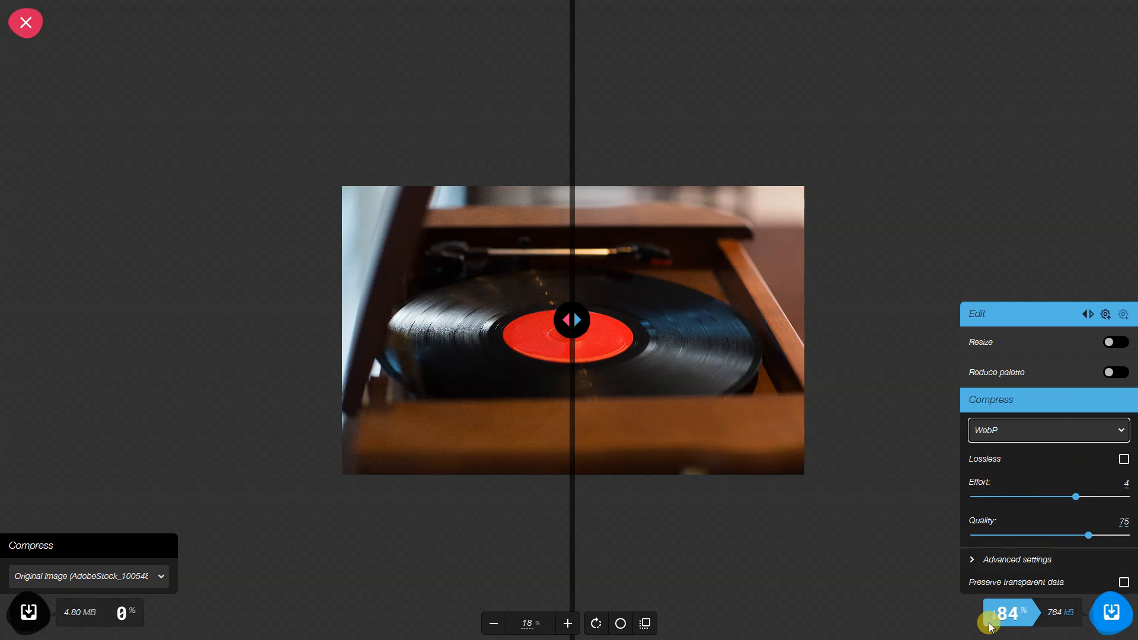
pyautogui.doubleClick(1011, 614)
pyautogui.scroll(3, 643, 460)
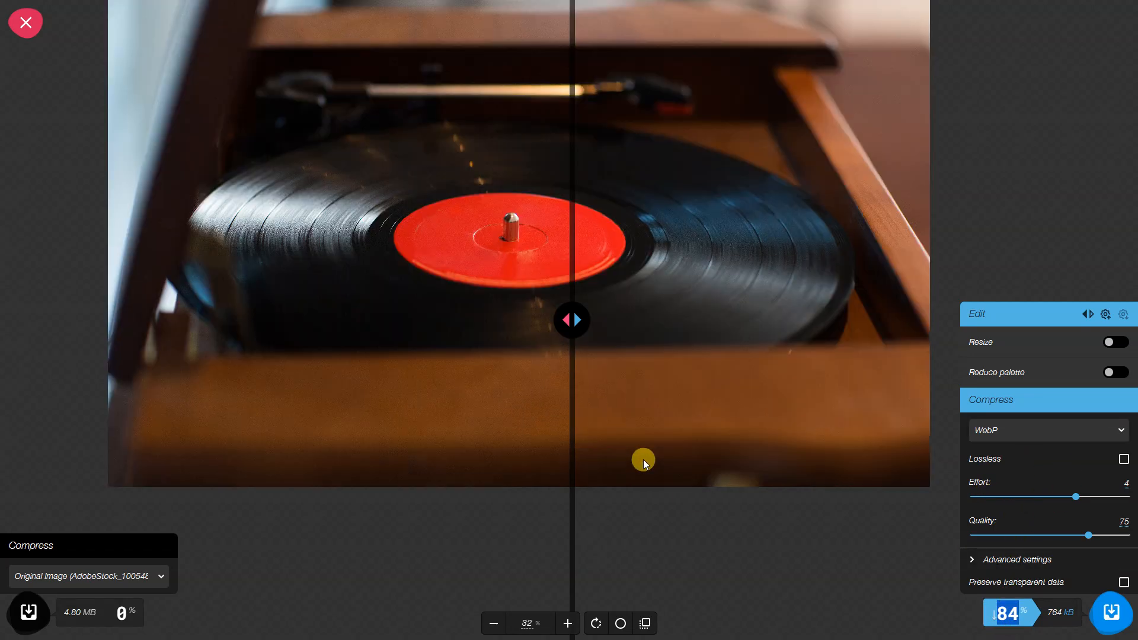
pyautogui.moveTo(570, 319); pyautogui.dragTo(524, 322)
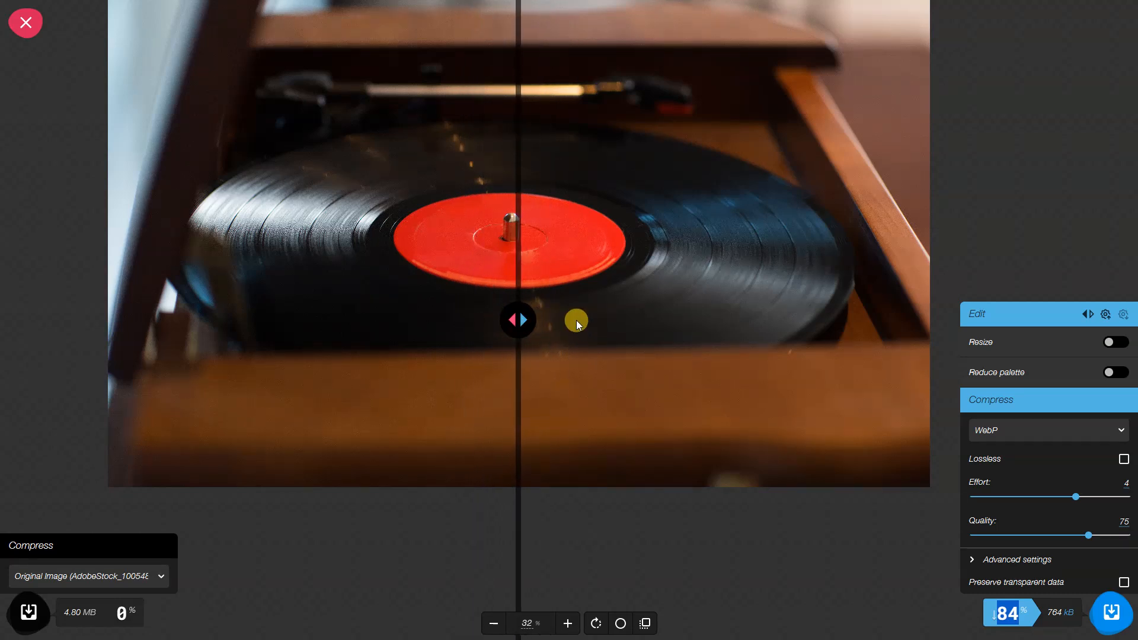
pyautogui.scroll(-2, 587, 320)
pyautogui.moveTo(597, 320); pyautogui.dragTo(602, 358)
pyautogui.moveTo(521, 320); pyautogui.dragTo(545, 320)
# - Lower the WebP quality to 68.5 and compare the compressed photo with the original
pyautogui.moveTo(1090, 536)
pyautogui.moveTo(1090, 536); pyautogui.dragTo(1079, 536)
pyautogui.moveTo(546, 320); pyautogui.dragTo(527, 318)
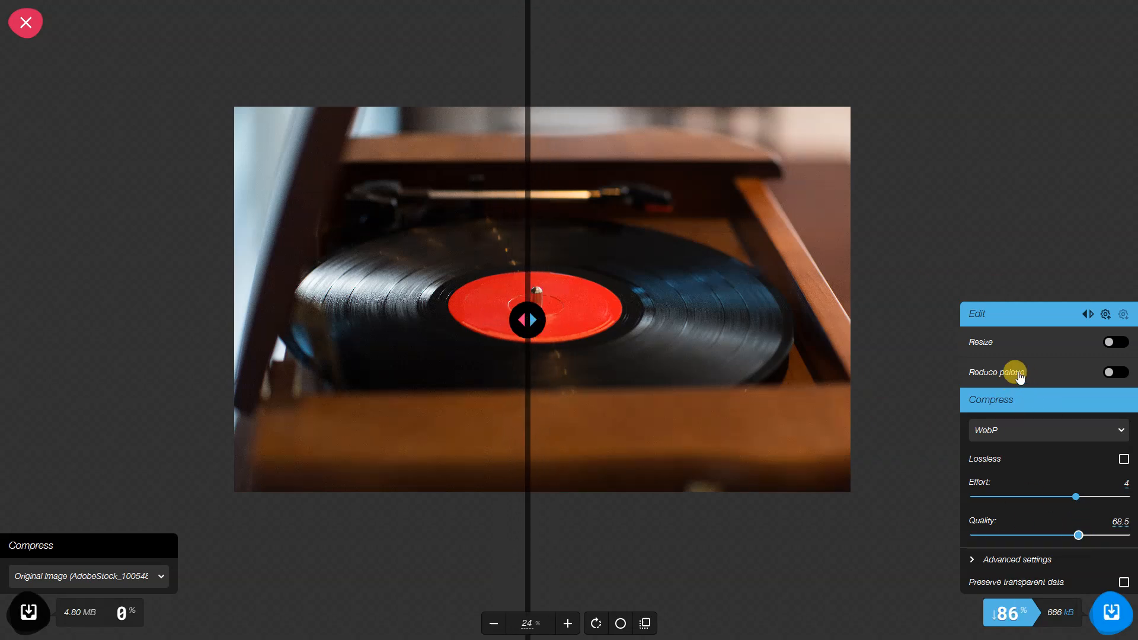
# - Enable resizing and set the photo's width to 1920 with the aspect ratio maintained
pyautogui.click(1112, 341)
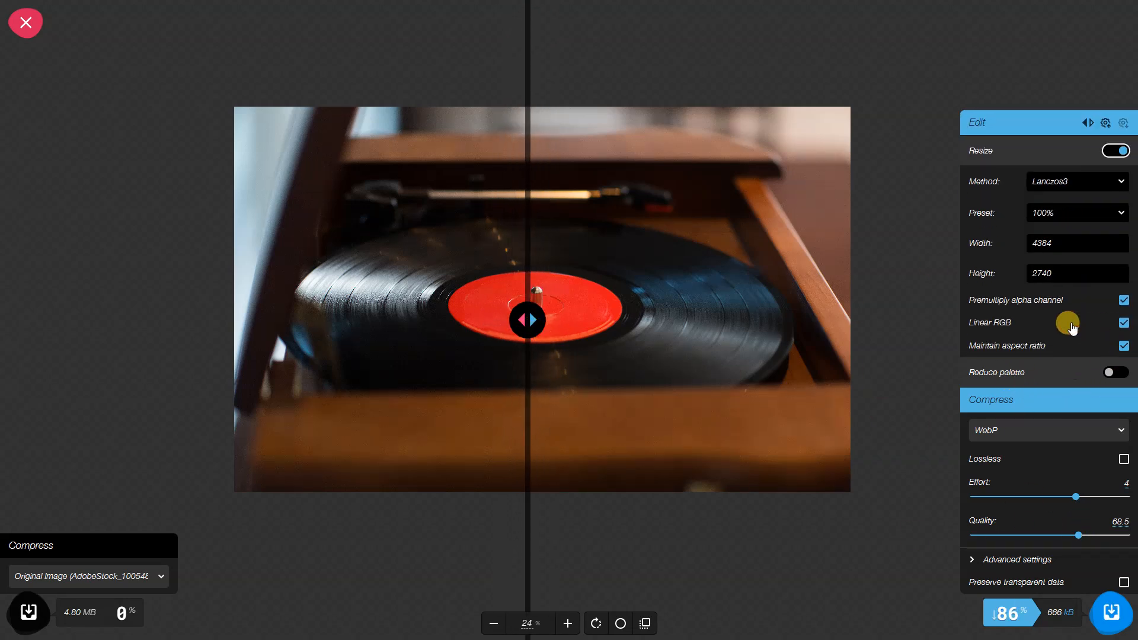
pyautogui.moveTo(1055, 240); pyautogui.dragTo(1030, 246)
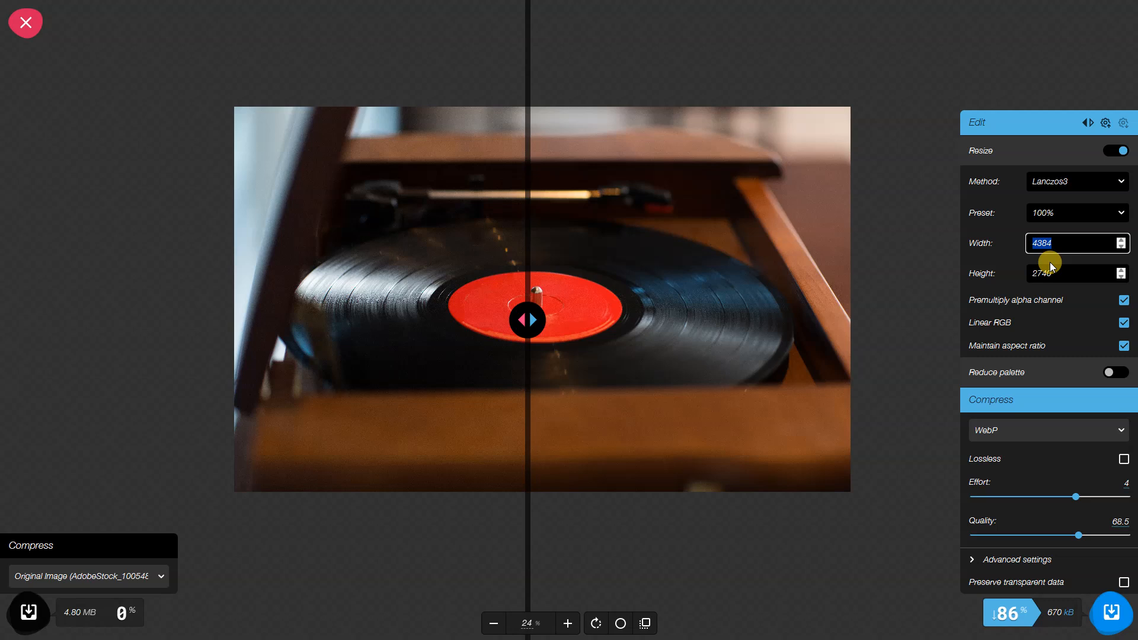
pyautogui.write('1920')
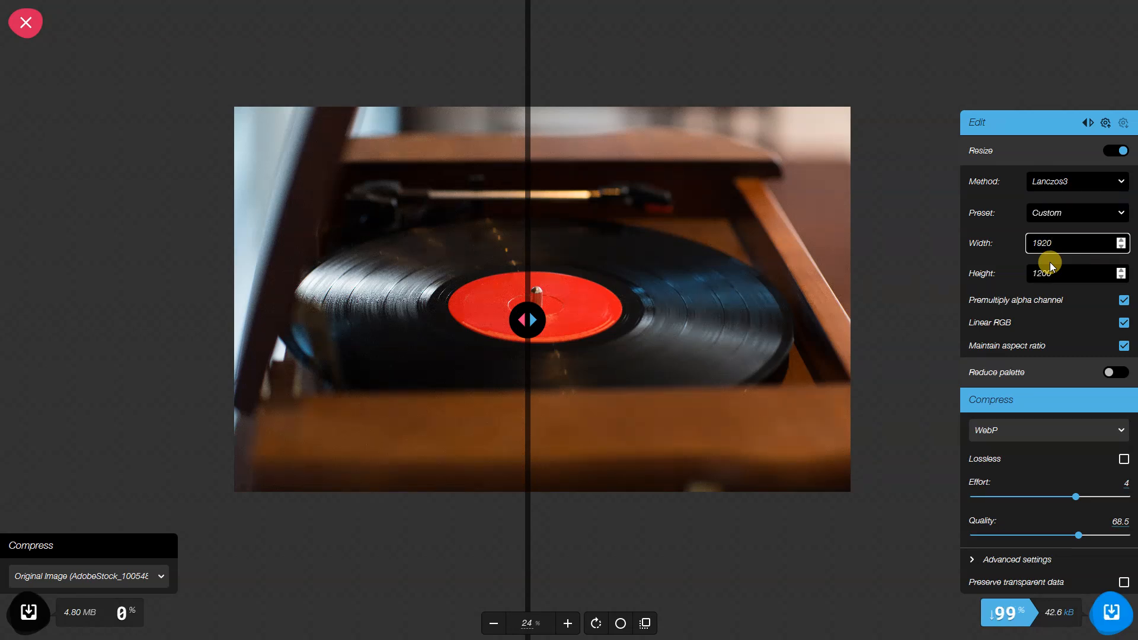
# - Compare the resized record player photo with the original and set its WebP quality to 72.4
pyautogui.click(1053, 608)
pyautogui.moveTo(529, 331); pyautogui.dragTo(539, 374)
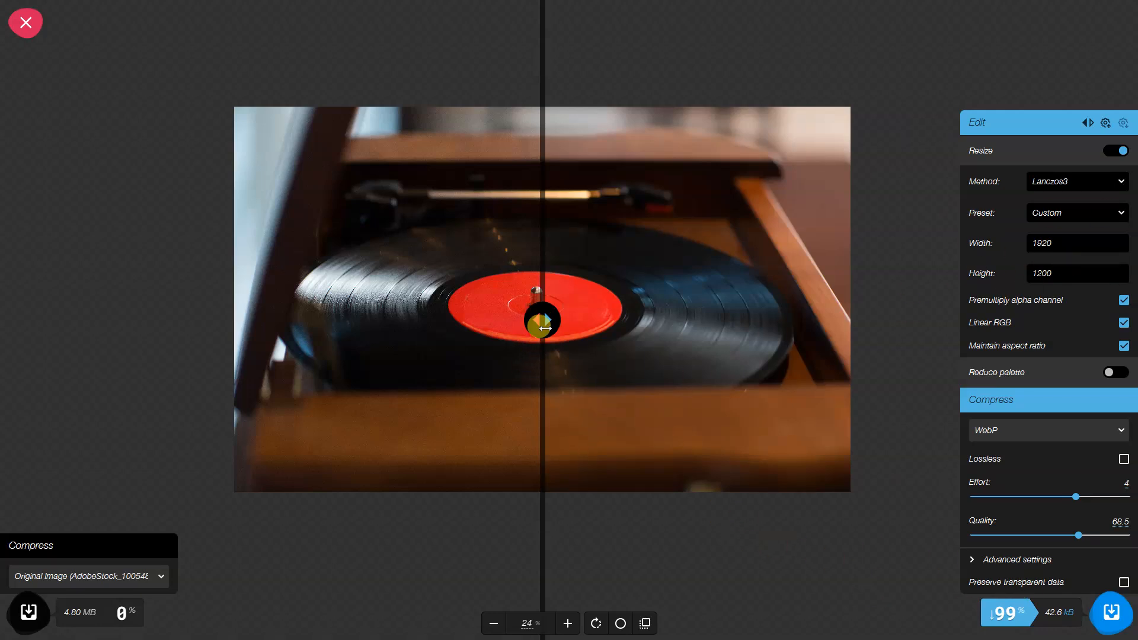
pyautogui.moveTo(549, 348); pyautogui.dragTo(526, 411)
pyautogui.click(1083, 535)
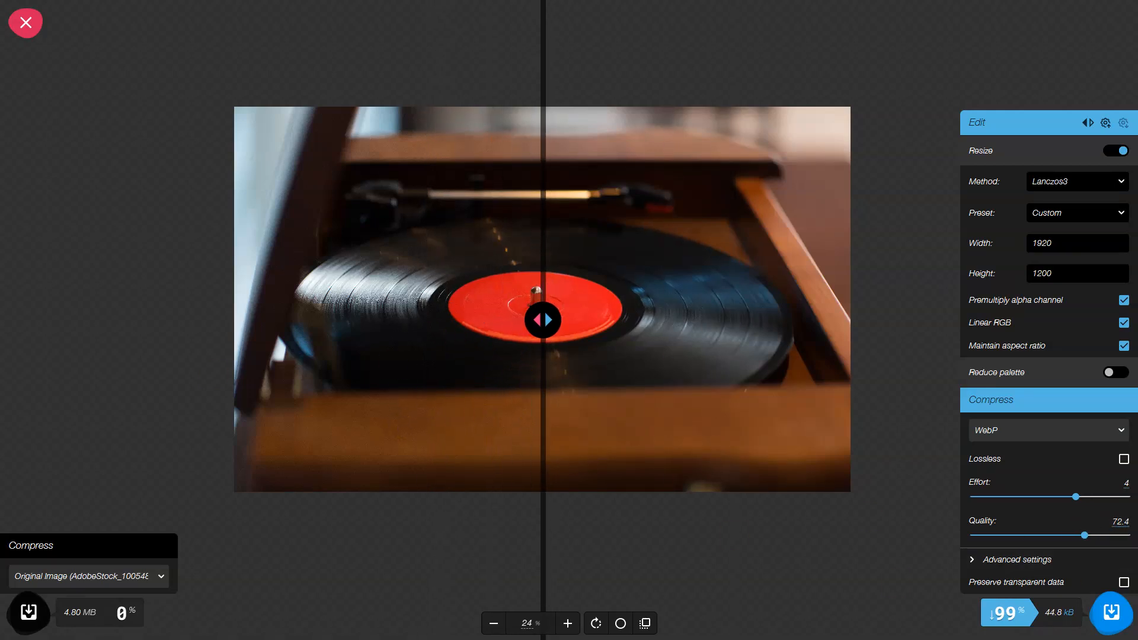
# - Load the guitar photo photodune-3552161 and resize it to a width of 1920 with the aspect ratio maintained
pyautogui.moveTo(431, 273); pyautogui.dragTo(655, 264)
pyautogui.scroll(-6, 633, 267)
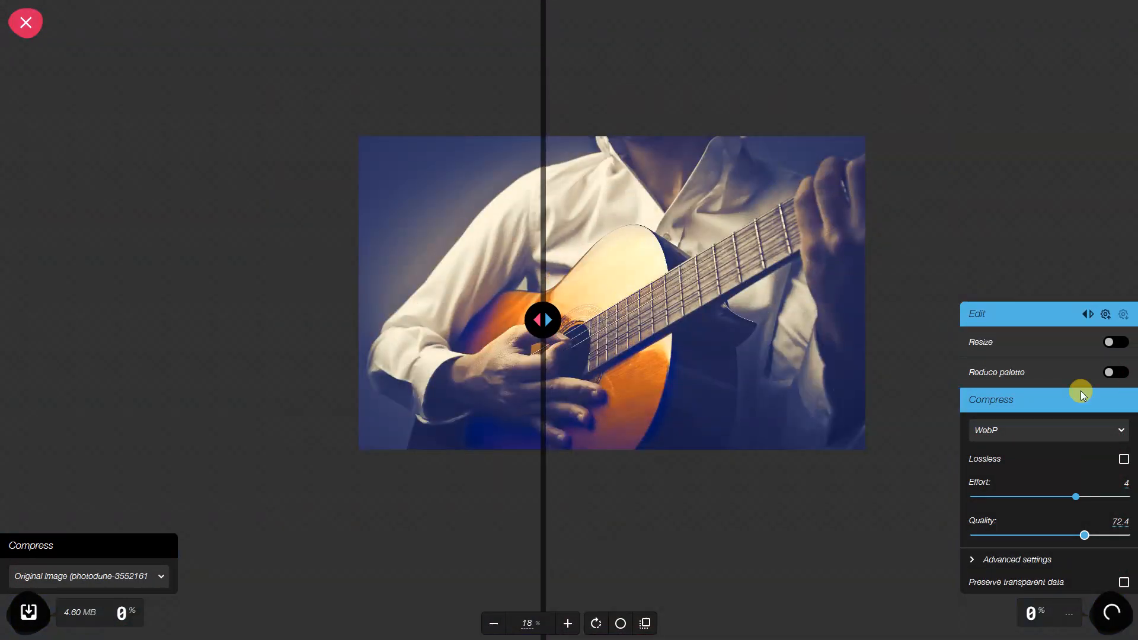
pyautogui.click(1108, 341)
pyautogui.click(981, 239)
pyautogui.write('1920')
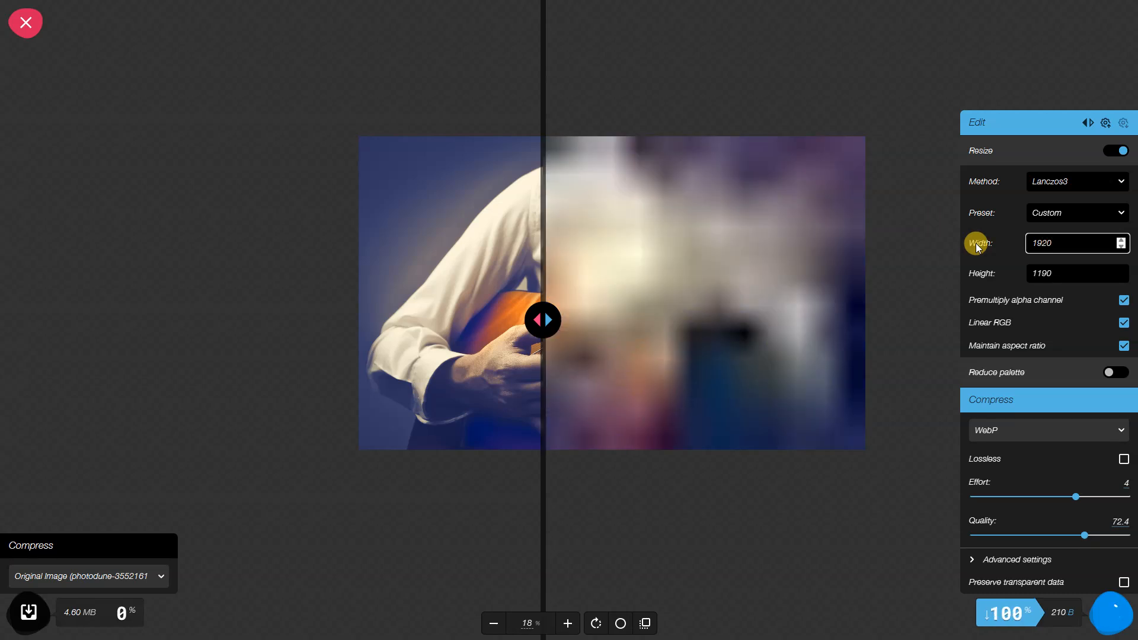
# - Compare the resized guitar photo with the original and download the compressed version in WebP format
pyautogui.moveTo(542, 320); pyautogui.dragTo(597, 321)
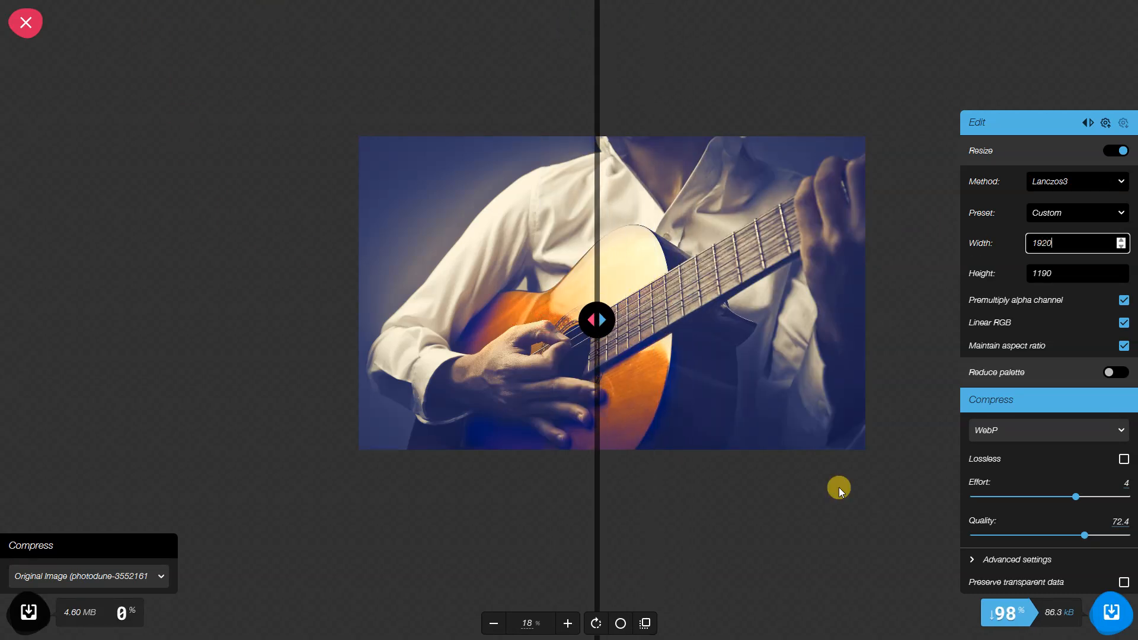
pyautogui.click(1012, 434)
pyautogui.click(1011, 434)
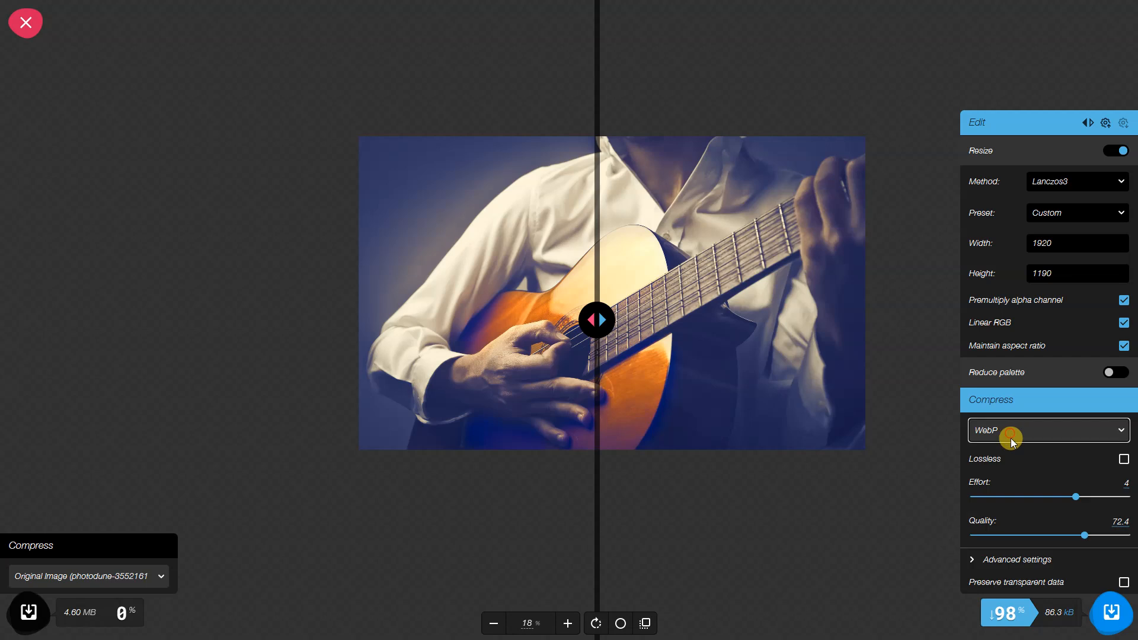
pyautogui.moveTo(1076, 530); pyautogui.dragTo(1071, 550)
pyautogui.click(1112, 612)
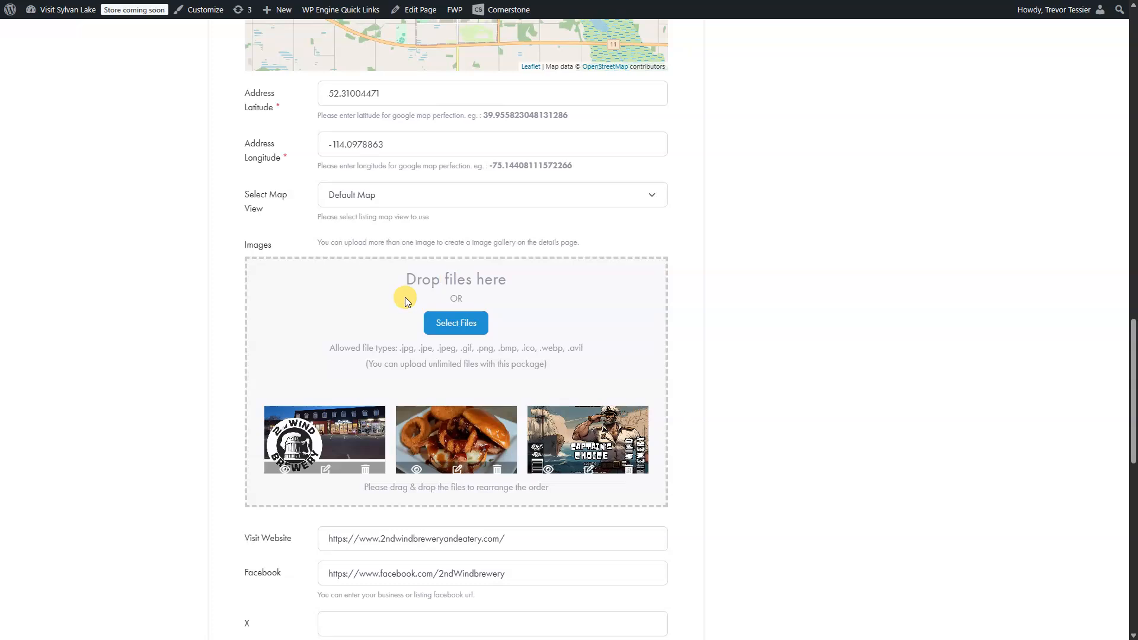
# - Review the listing form's remaining fields, from the images and website links through amenities and activities to the submission options
pyautogui.scroll(-5, 748, 382)
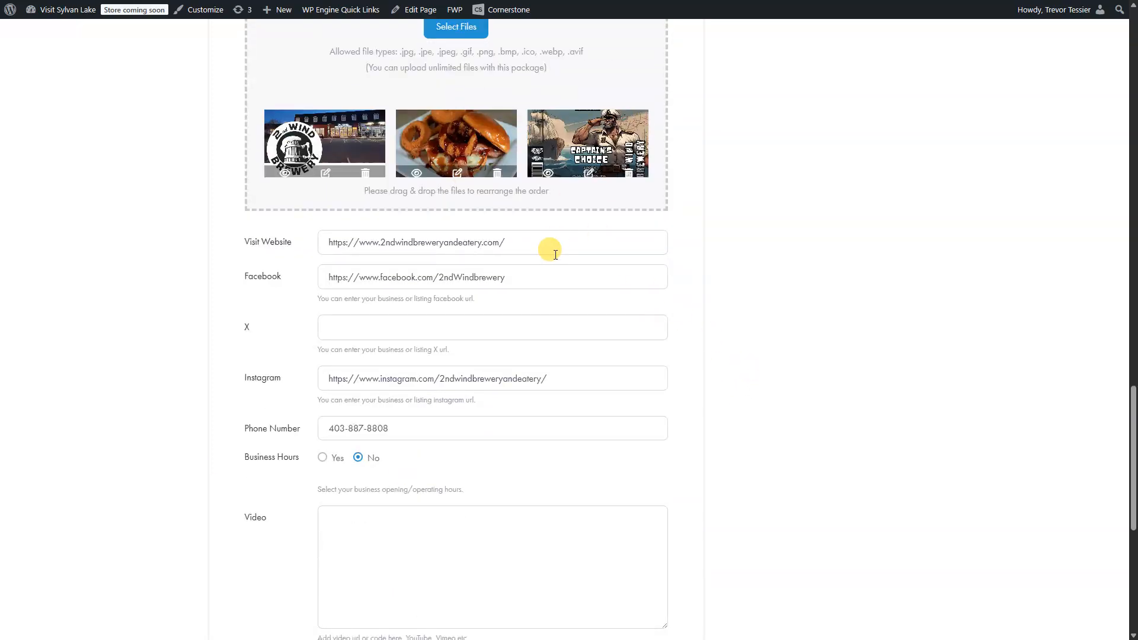
pyautogui.scroll(-7, 160, 367)
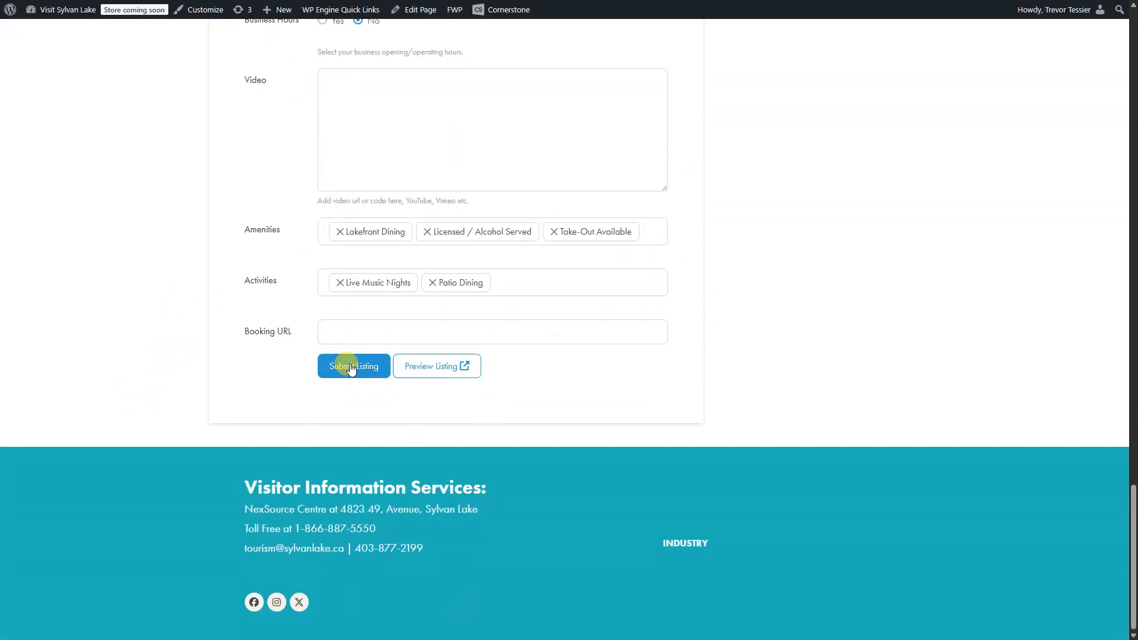